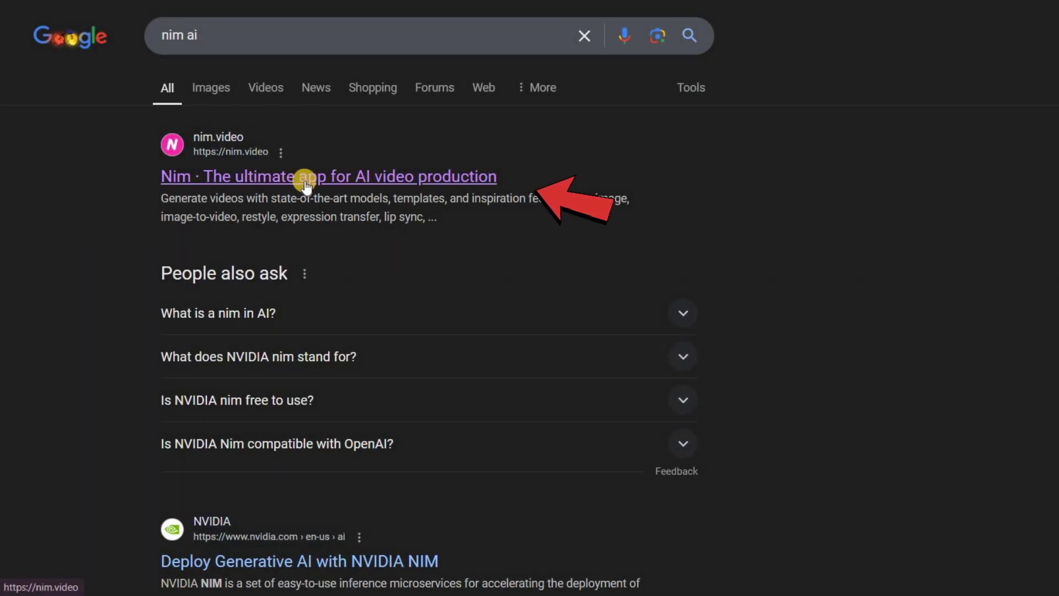
Step: Open the nim.video result 'Nim · The ultimate app for AI video production' from the Google results
{"action": "left_click", "coordinate": [293, 177]}
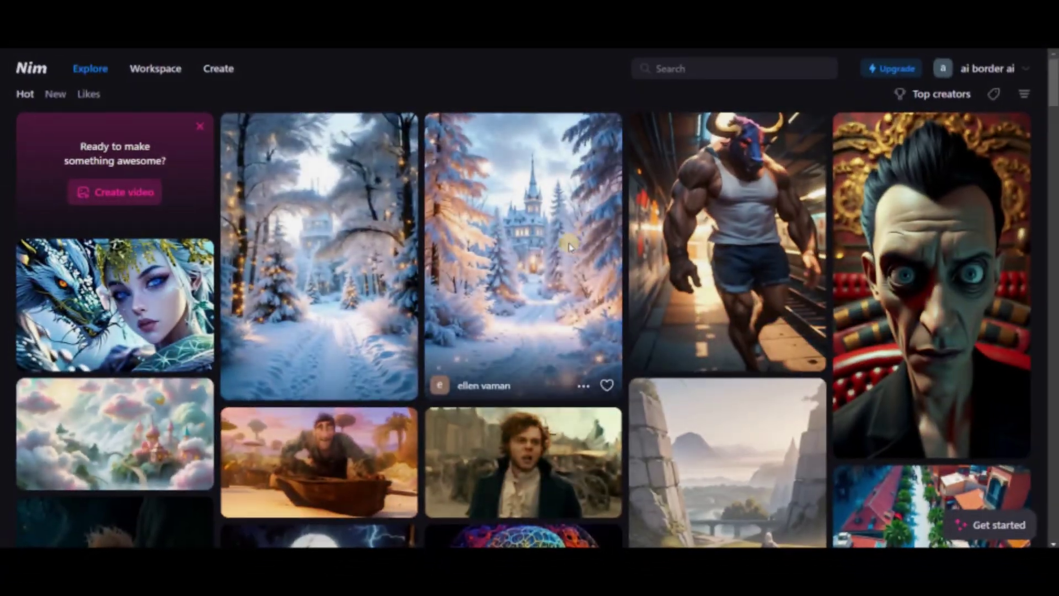
Step: Browse the Explore gallery, previewing the painted-face video and then the sheep video
{"action": "scroll", "coordinate": [573, 249], "scroll_direction": "down", "scroll_amount": 9}
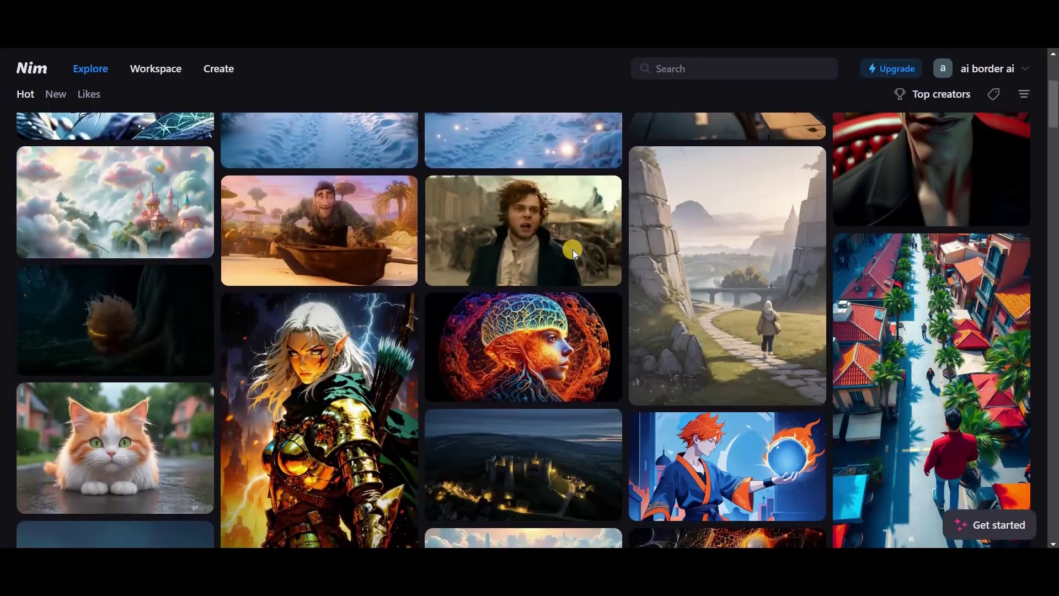
{"action": "scroll", "coordinate": [575, 241], "scroll_direction": "down", "scroll_amount": 20}
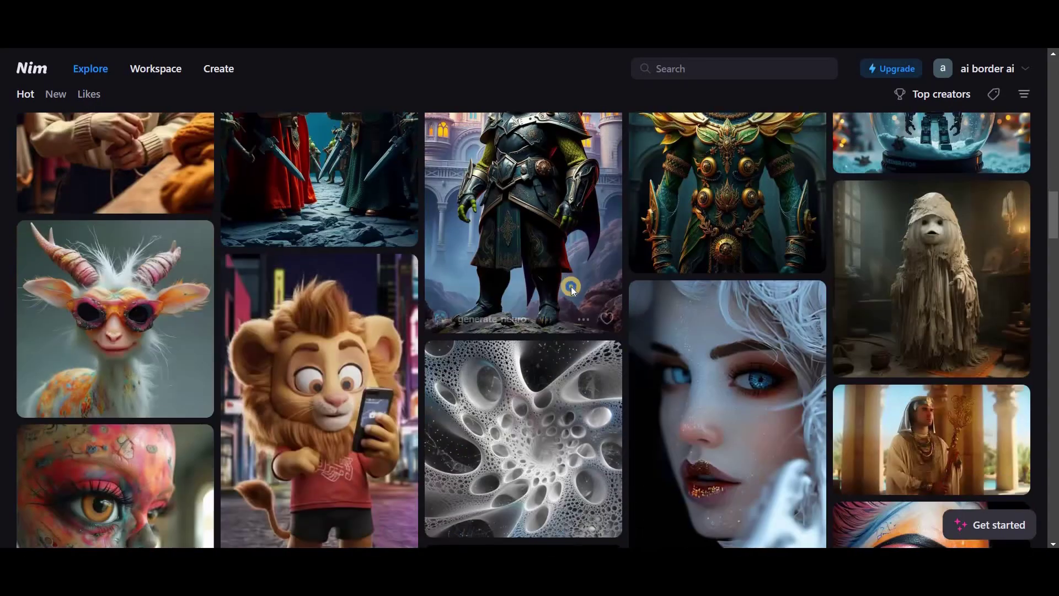
{"action": "scroll", "coordinate": [556, 324], "scroll_direction": "down", "scroll_amount": 20}
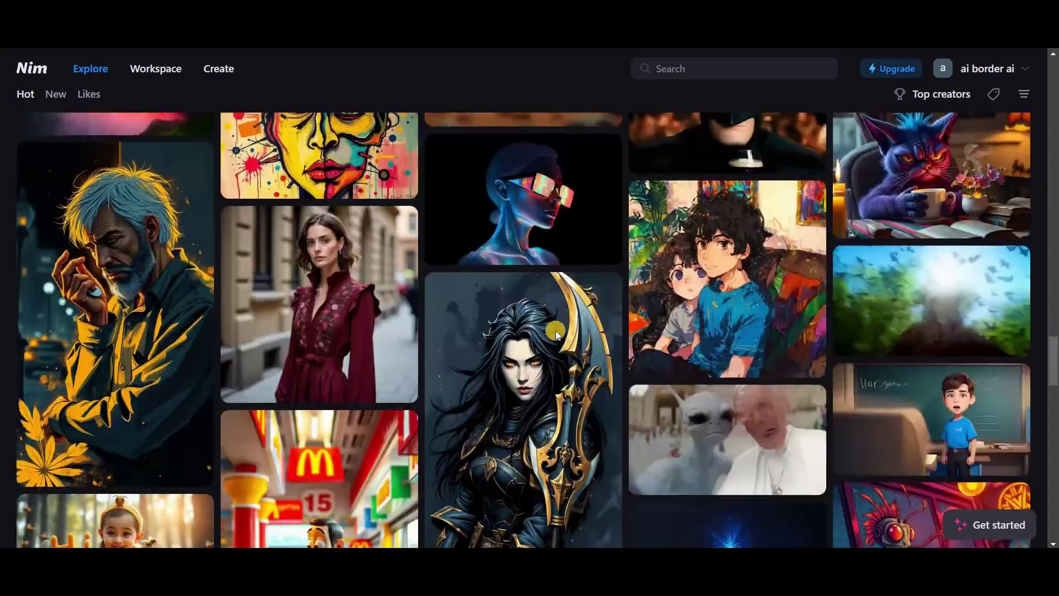
{"action": "scroll", "coordinate": [452, 340], "scroll_direction": "up", "scroll_amount": 20}
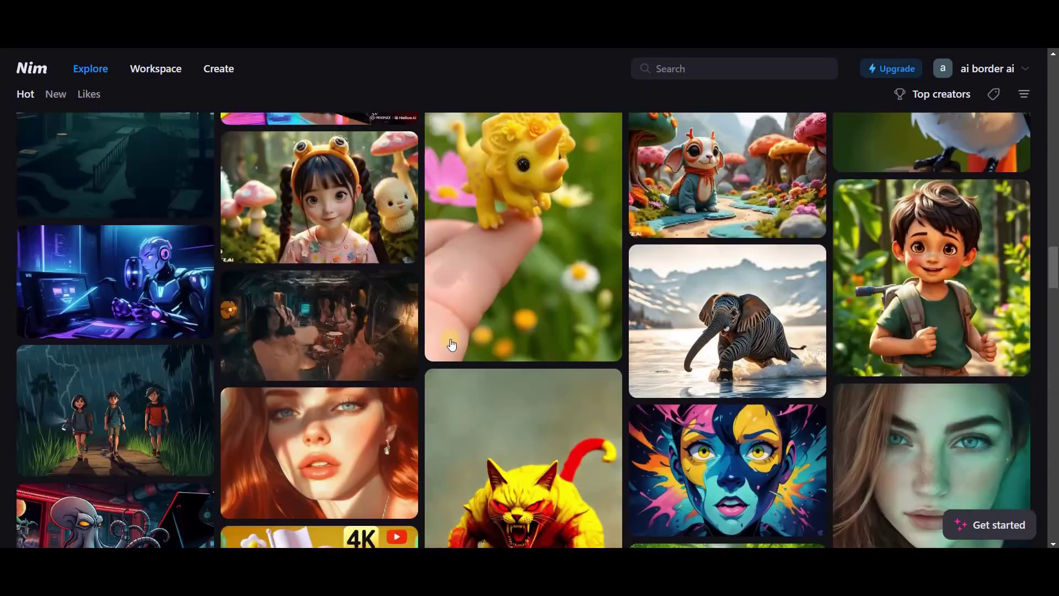
{"action": "scroll", "coordinate": [452, 340], "scroll_direction": "up", "scroll_amount": 10}
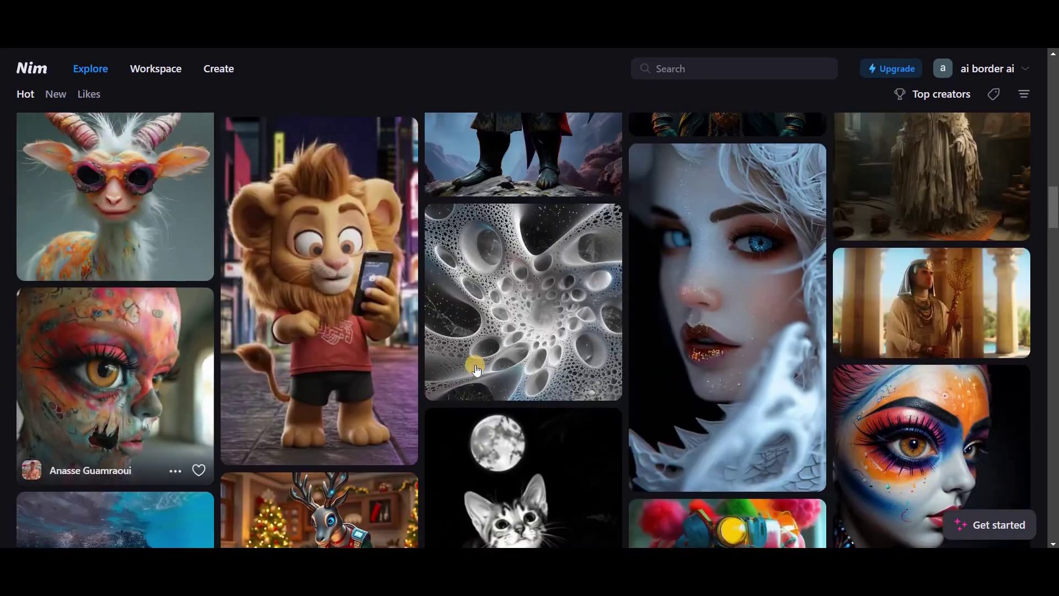
{"action": "left_click", "coordinate": [571, 352]}
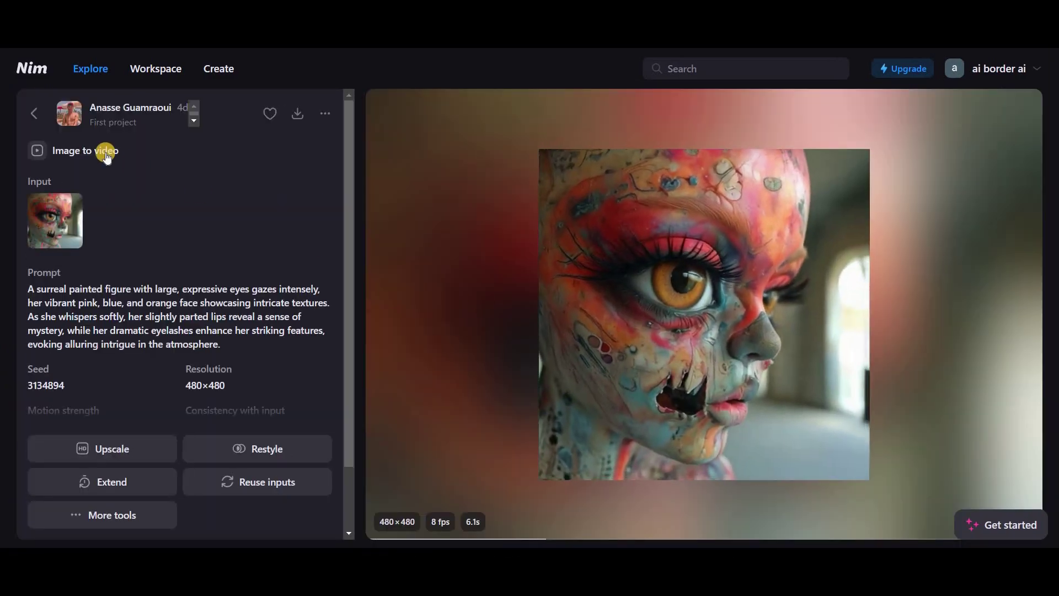
{"action": "left_click", "coordinate": [34, 115]}
{"action": "scroll", "coordinate": [104, 350], "scroll_direction": "down", "scroll_amount": 5}
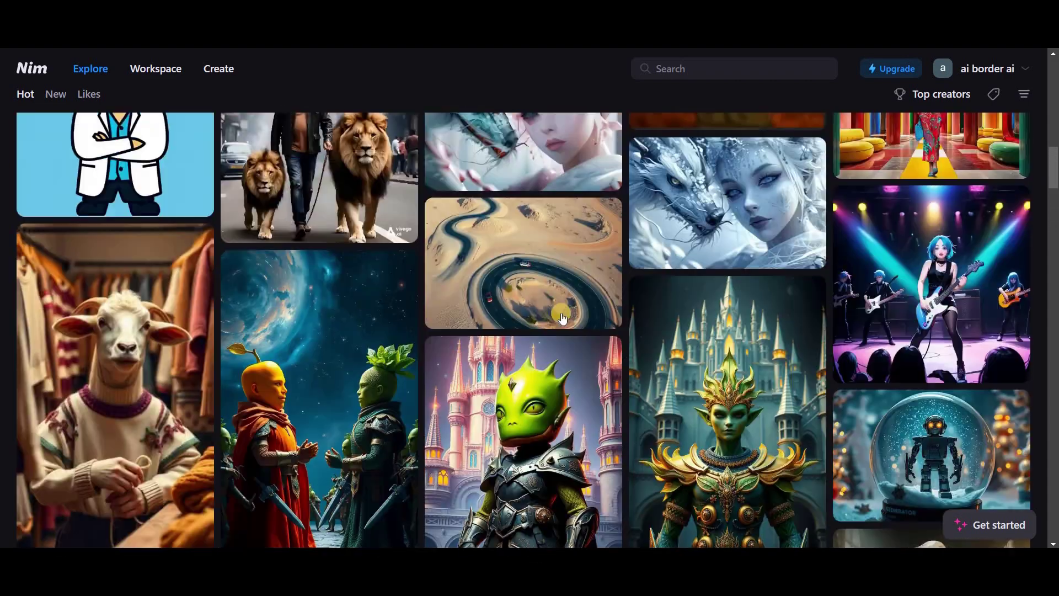
{"action": "left_click", "coordinate": [655, 320]}
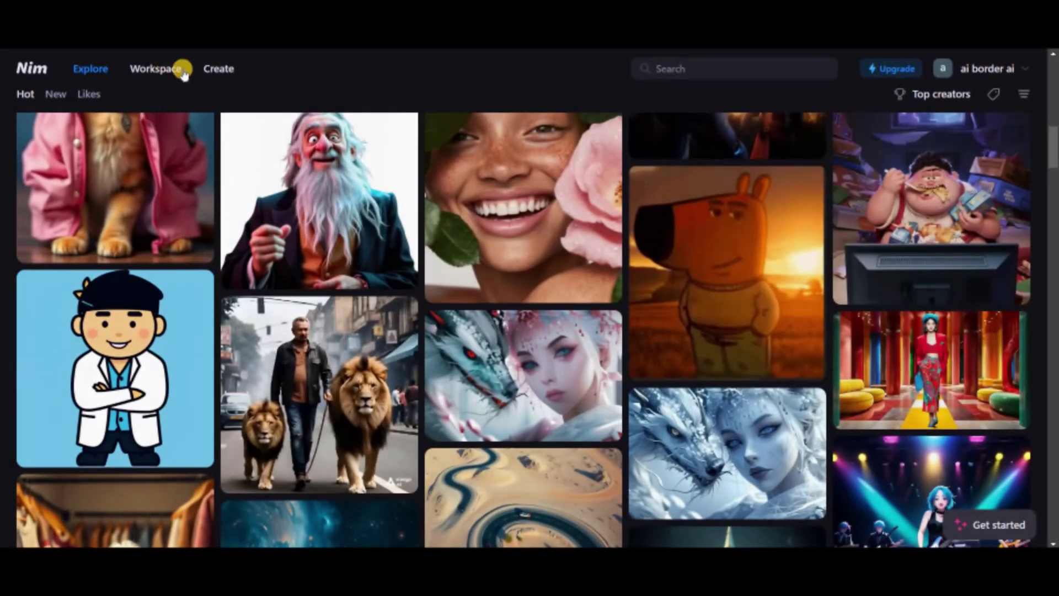
Step: Open the Text to image generator from the full AI tools list
{"action": "left_click", "coordinate": [212, 77]}
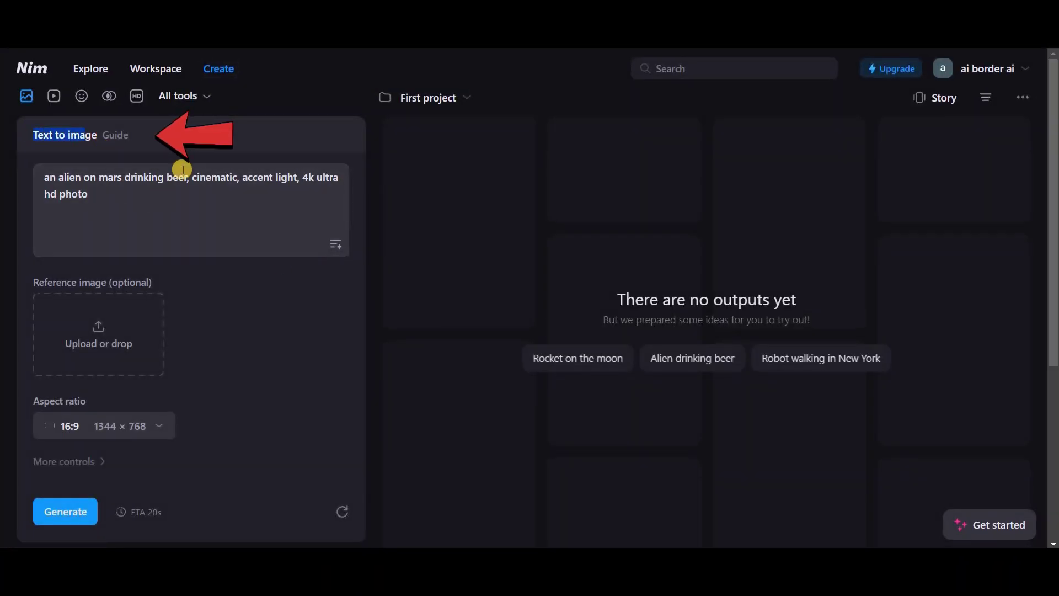
{"action": "left_click", "coordinate": [200, 95]}
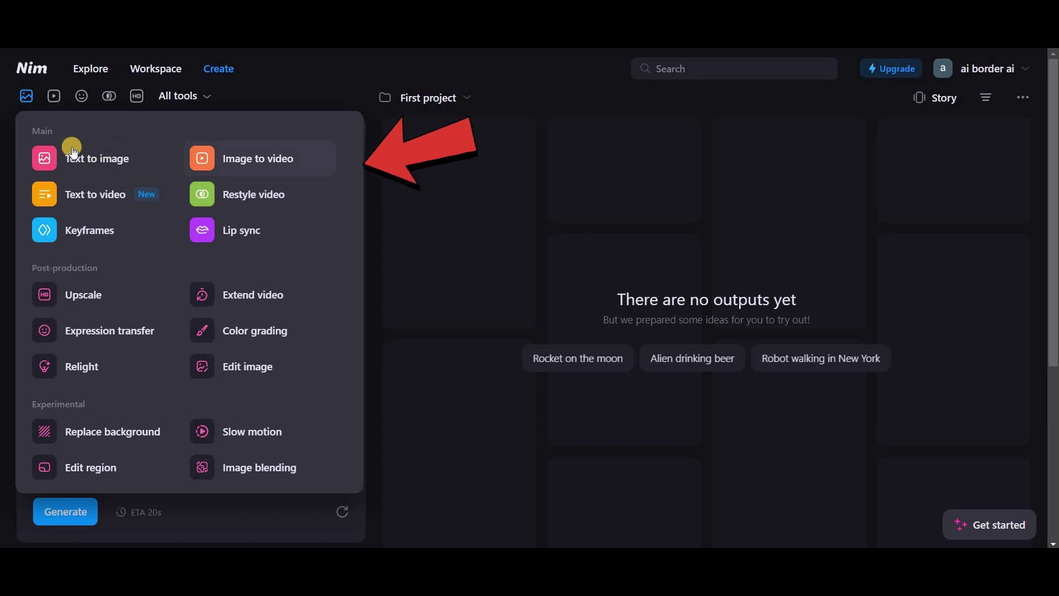
{"action": "left_click", "coordinate": [142, 148]}
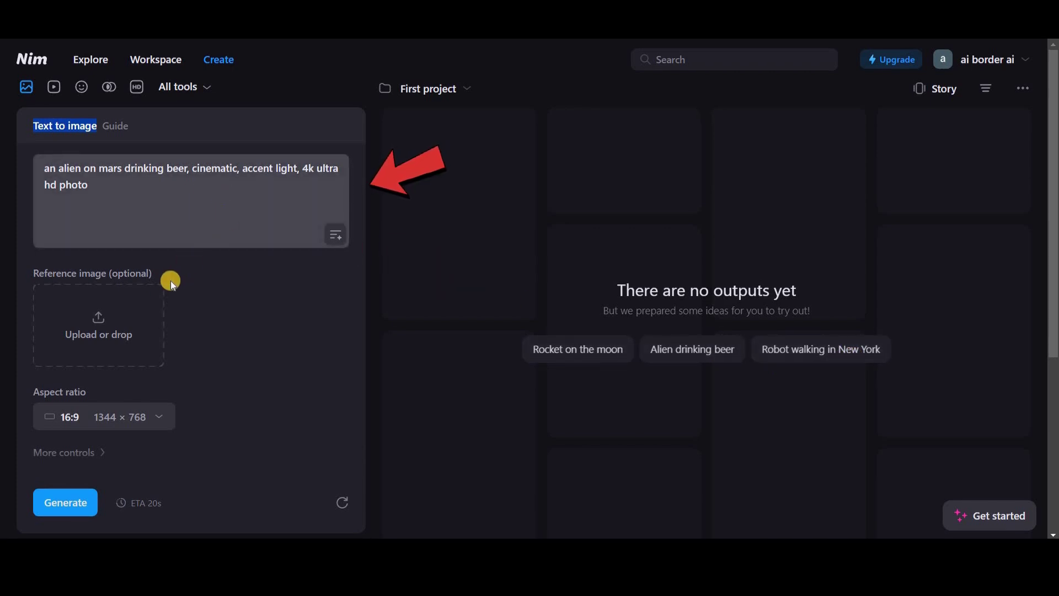
Step: Generate the alien-drinking-beer-on-Mars image at 16:9 and open the 1344×768 result
{"action": "scroll", "coordinate": [173, 284], "scroll_direction": "down", "scroll_amount": 1}
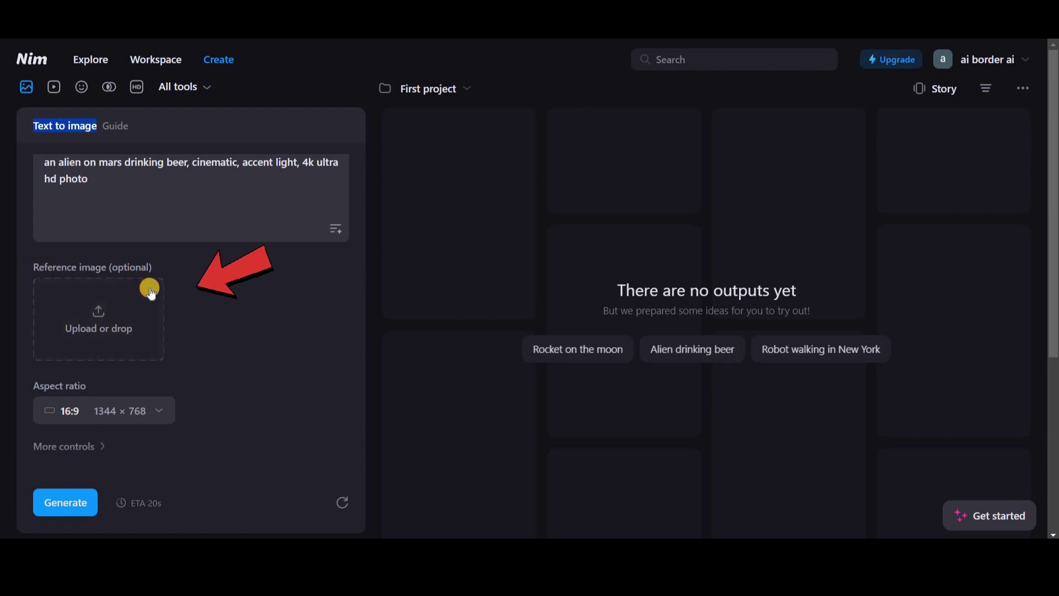
{"action": "triple_click", "coordinate": [122, 268]}
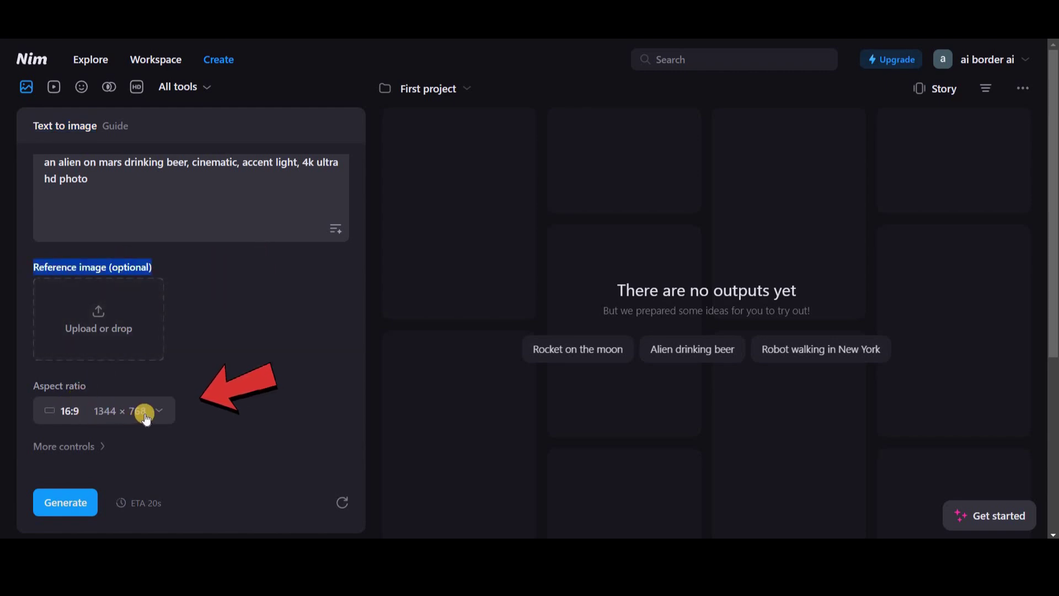
{"action": "left_click", "coordinate": [110, 411]}
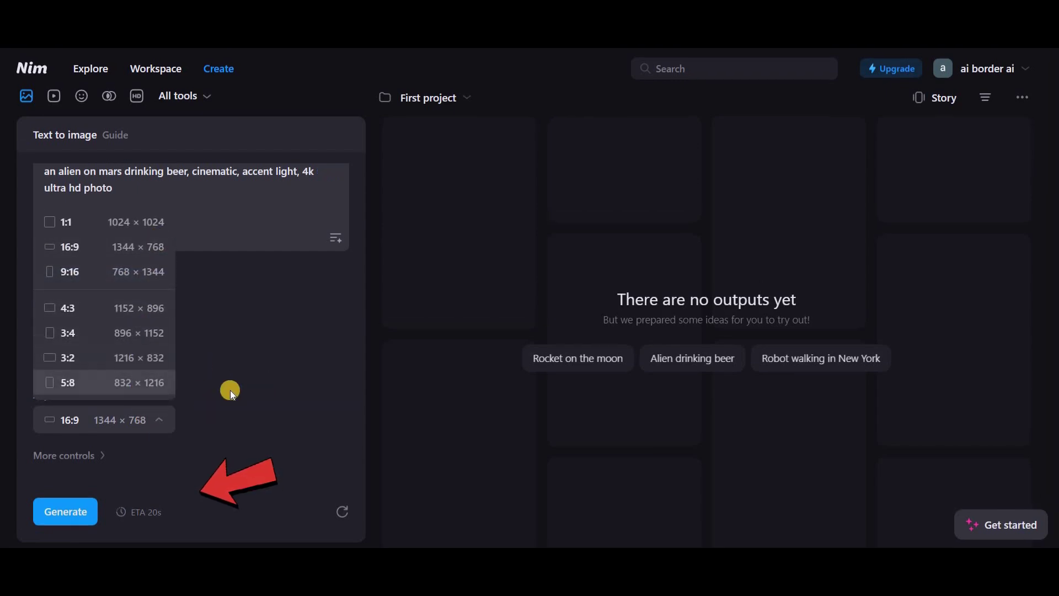
{"action": "left_click", "coordinate": [64, 478]}
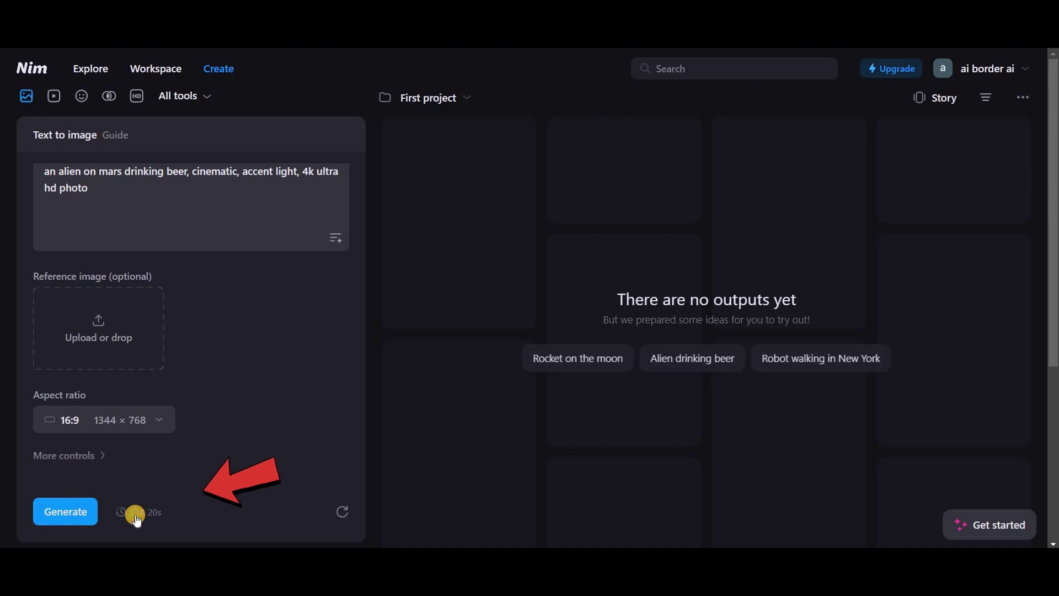
{"action": "left_click", "coordinate": [82, 511]}
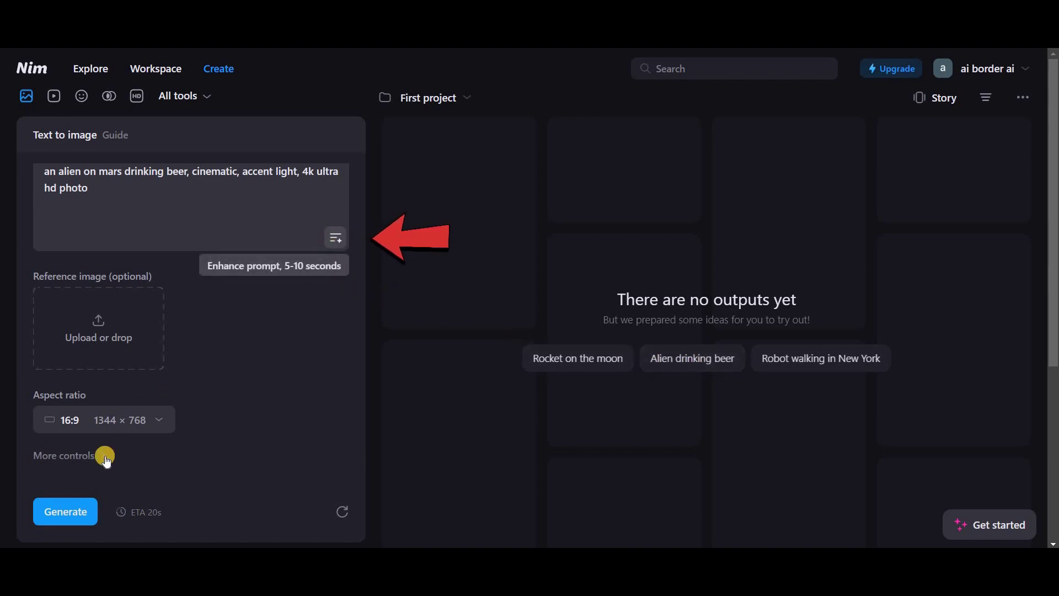
{"action": "left_click", "coordinate": [61, 509]}
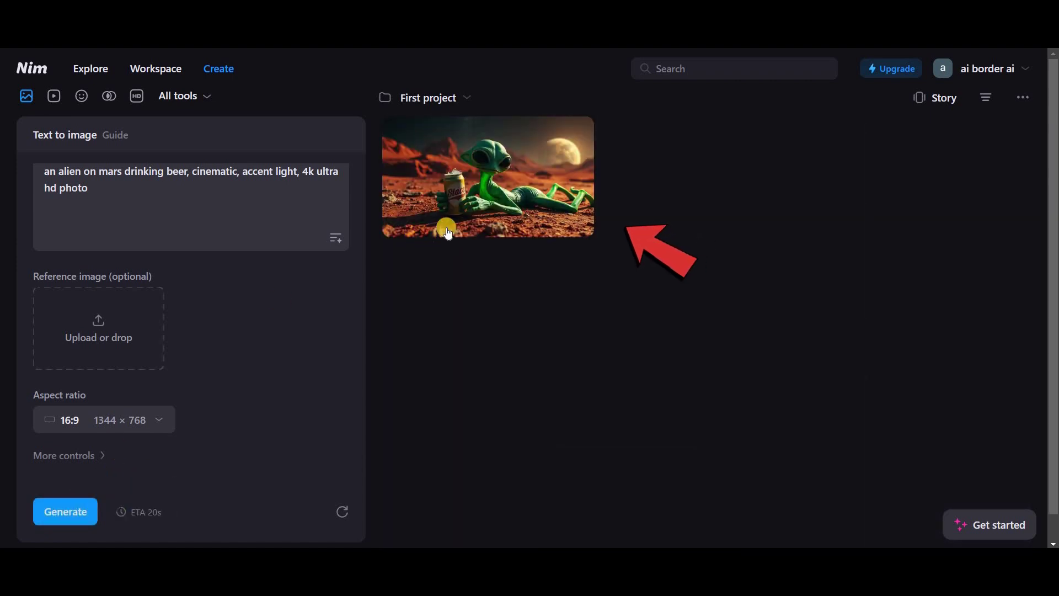
{"action": "left_click", "coordinate": [500, 184]}
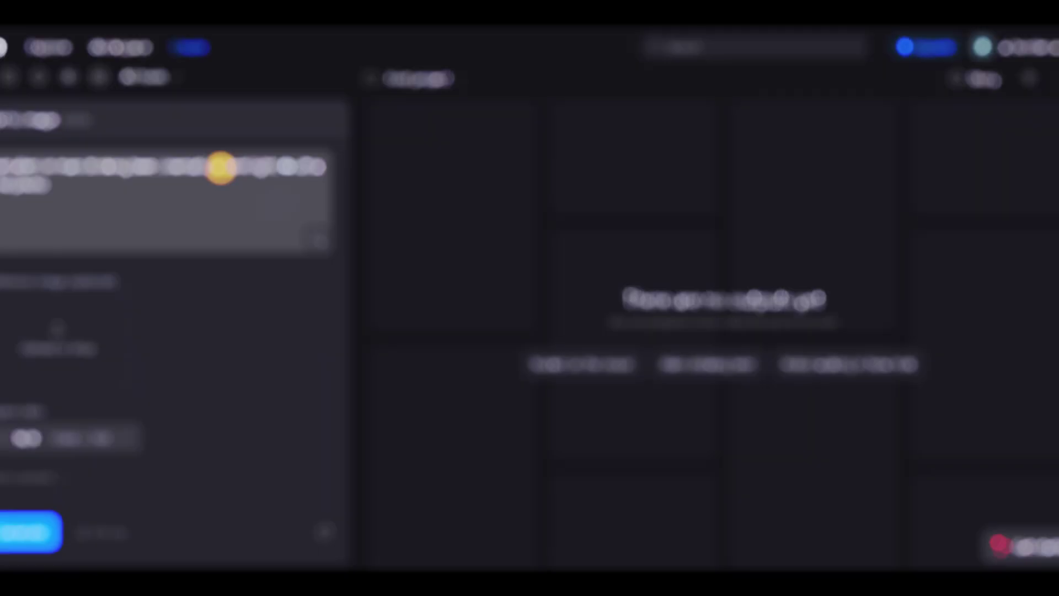
Step: Queue an Image to video job from the alien image and open its queued card
{"action": "left_click", "coordinate": [177, 98]}
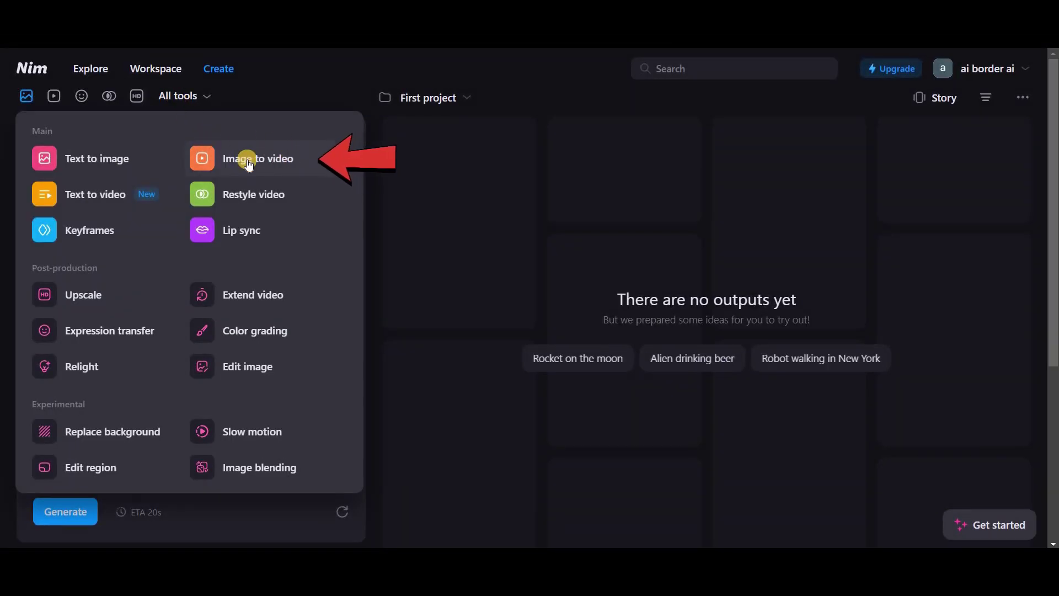
{"action": "left_click", "coordinate": [266, 162]}
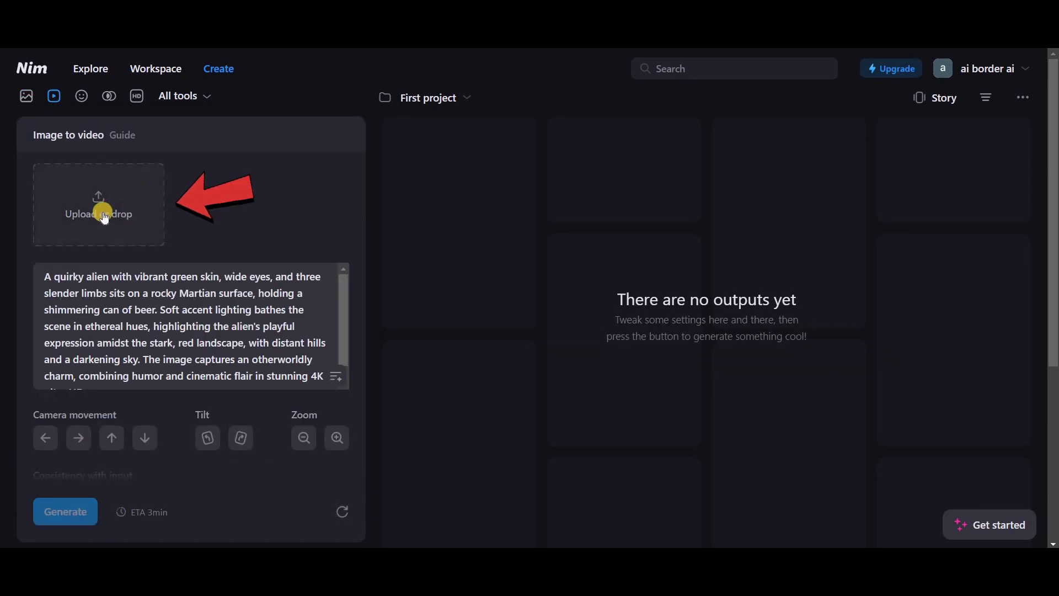
{"action": "left_click", "coordinate": [119, 194]}
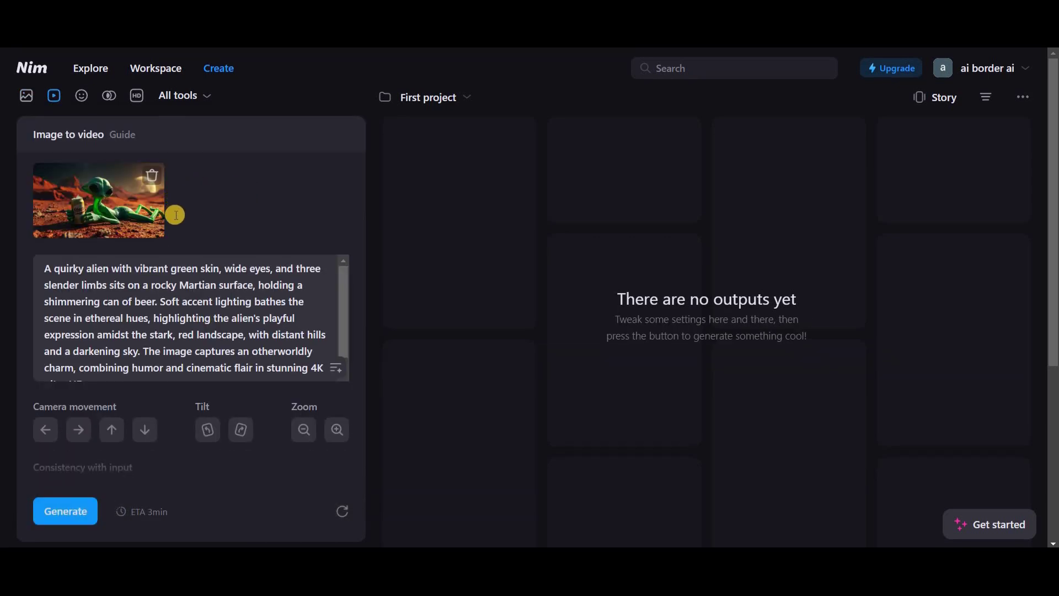
{"action": "scroll", "coordinate": [113, 364], "scroll_direction": "down", "scroll_amount": 2}
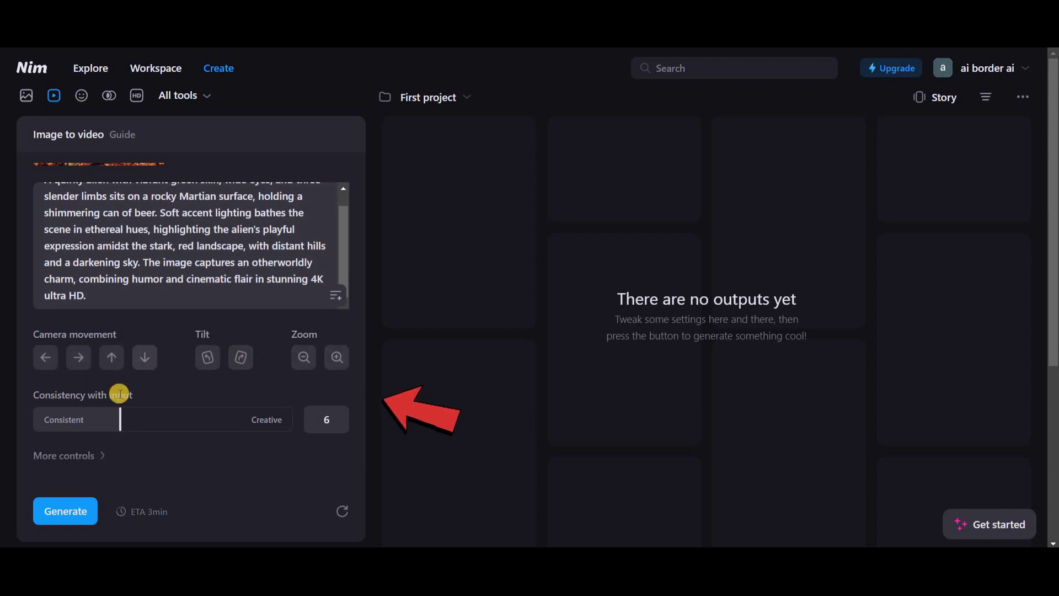
{"action": "scroll", "coordinate": [29, 393], "scroll_direction": "down", "scroll_amount": 3}
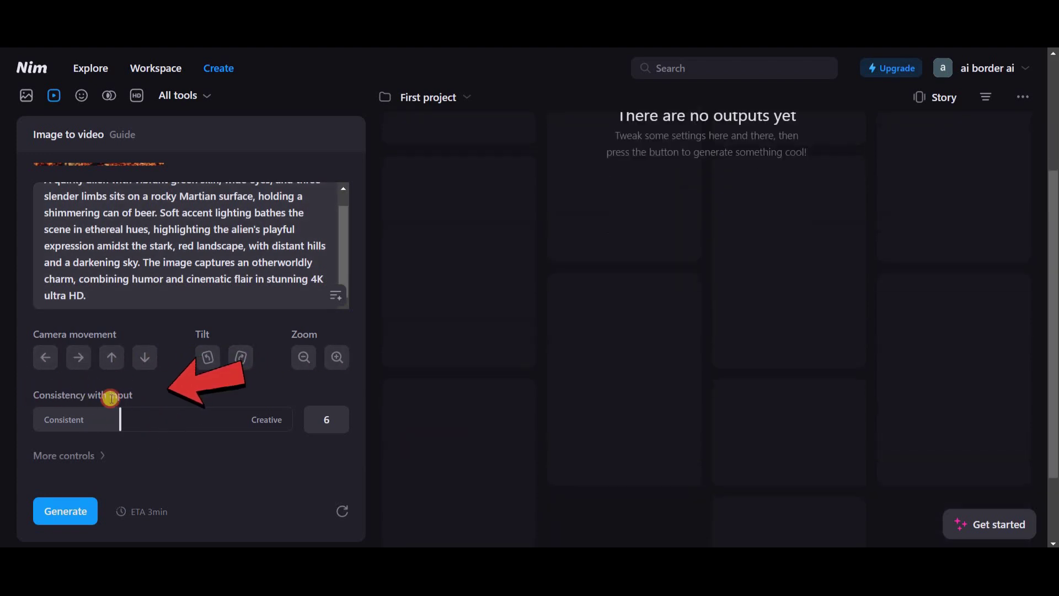
{"action": "triple_click", "coordinate": [143, 440]}
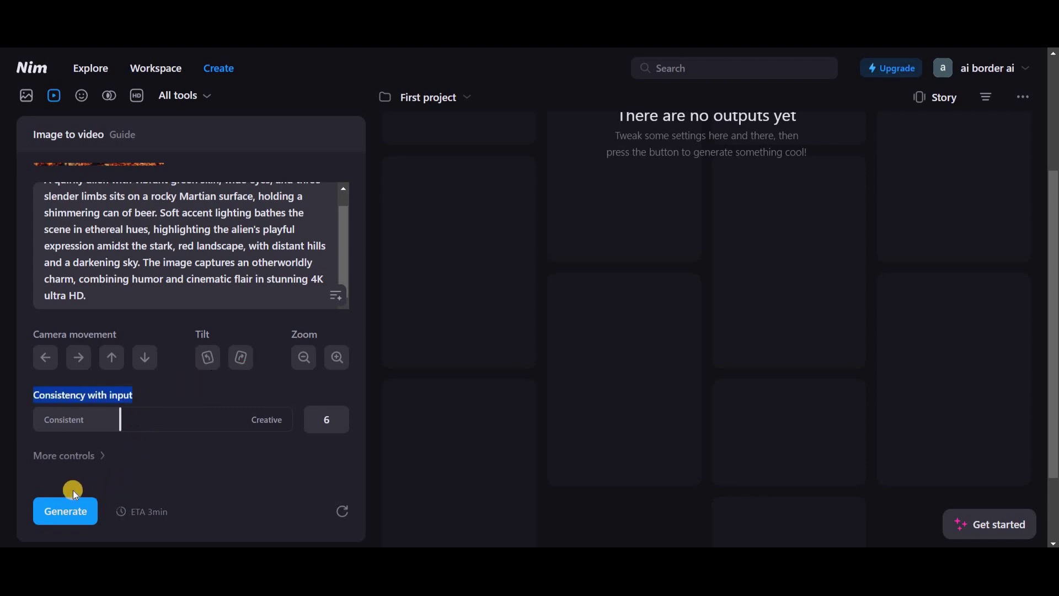
{"action": "left_click", "coordinate": [67, 520]}
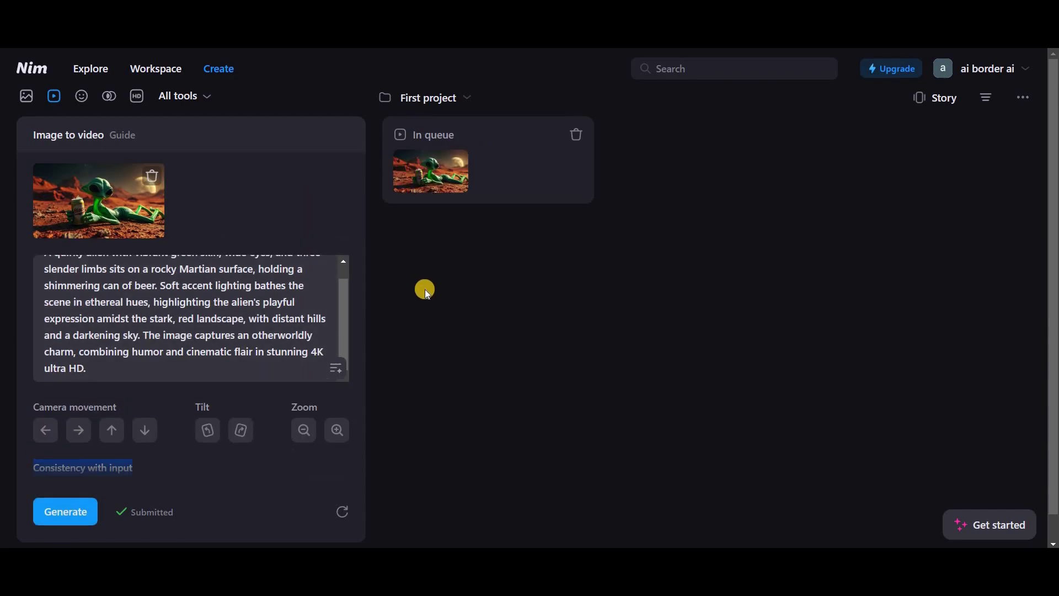
{"action": "left_click", "coordinate": [454, 185]}
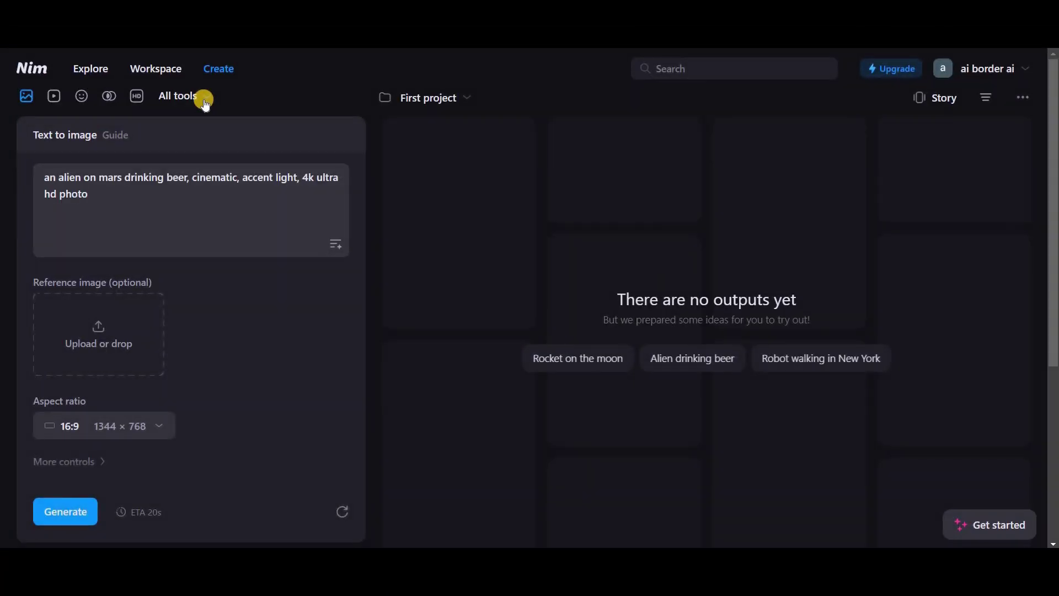
Step: Generate a Text to video clip from the prefilled goofy-alien-driving prompt
{"action": "left_click", "coordinate": [201, 96]}
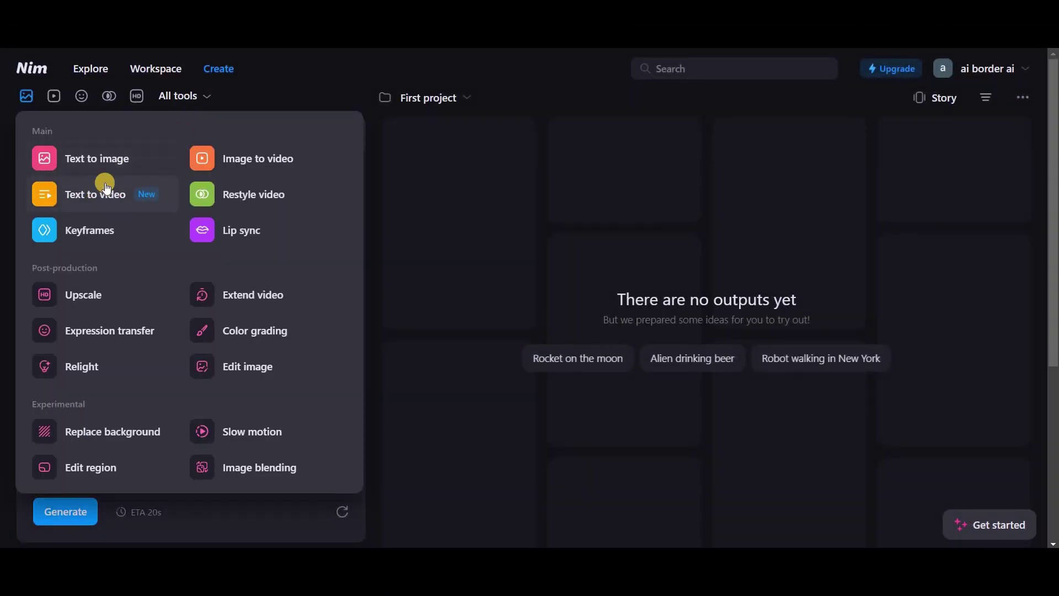
{"action": "left_click", "coordinate": [142, 206]}
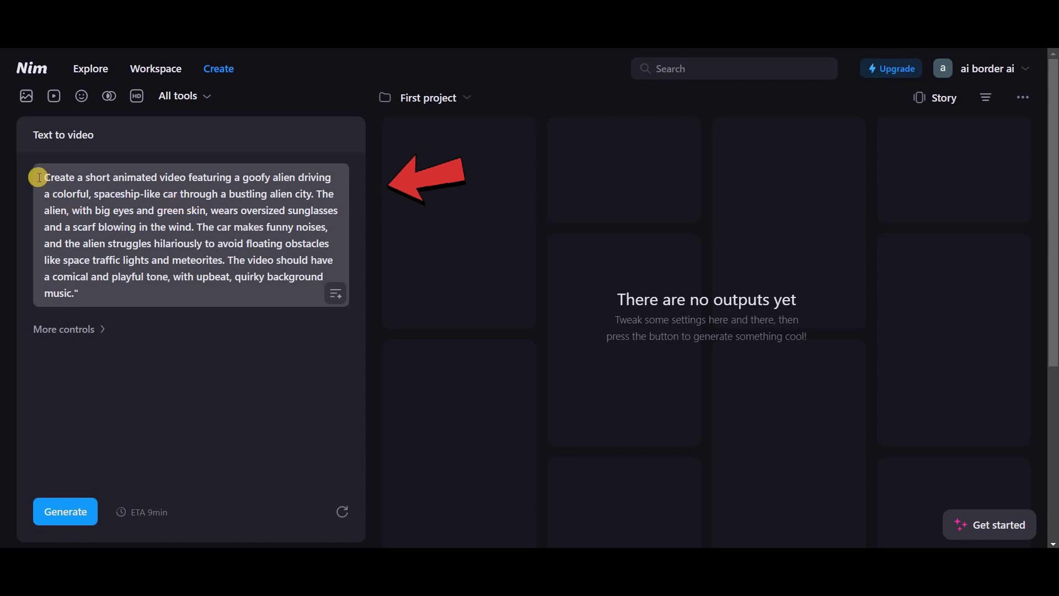
{"action": "left_click_drag", "start_coordinate": [38, 177], "coordinate": [139, 307]}
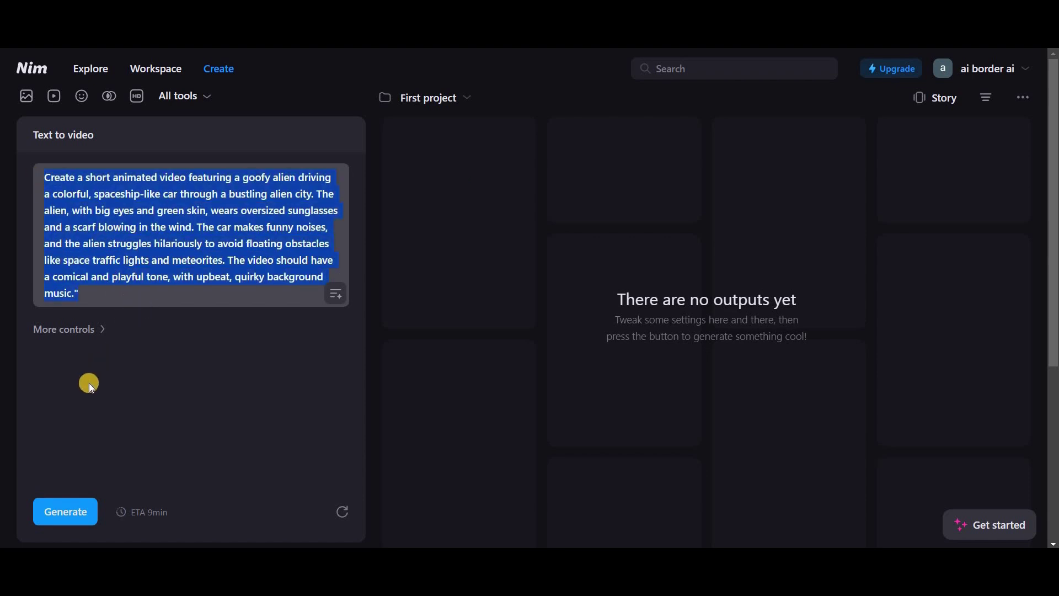
{"action": "left_click", "coordinate": [65, 512]}
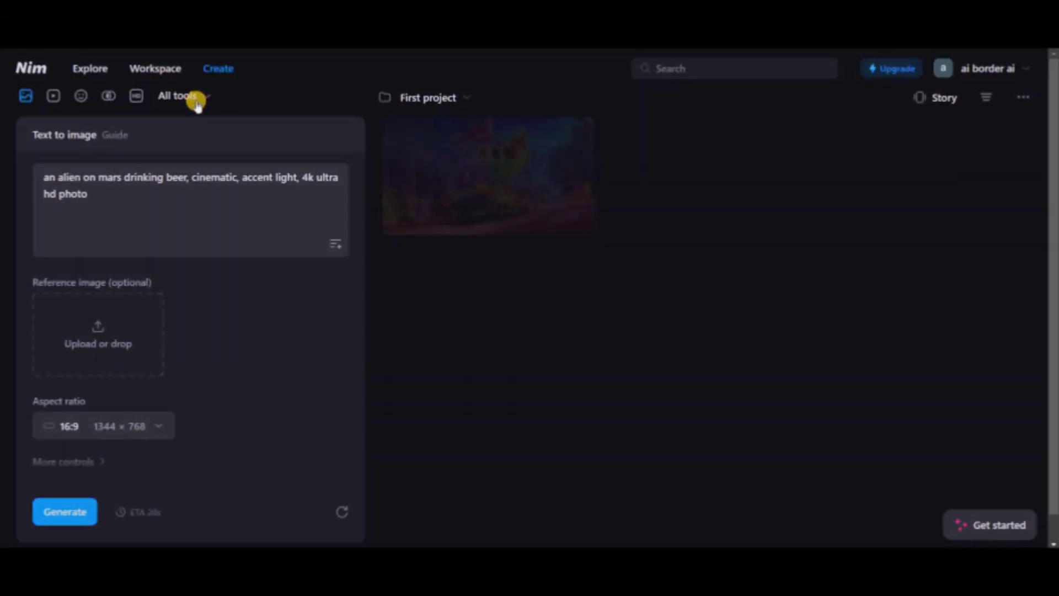
Step: Restyle the alien video with the v2 Restyle and replace model in Gothic horror style, then open the result
{"action": "left_click", "coordinate": [194, 99]}
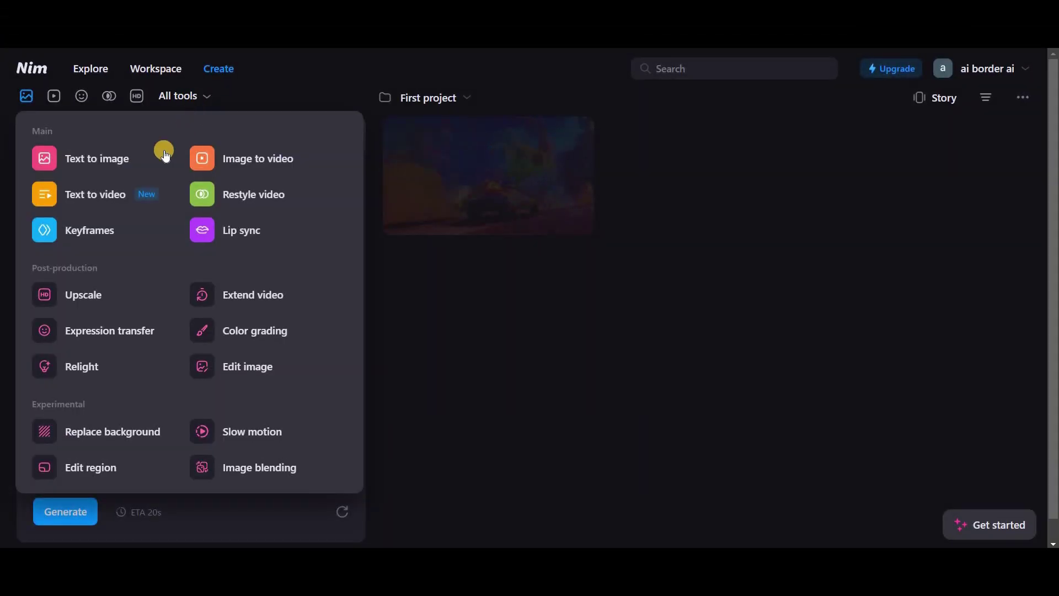
{"action": "left_click", "coordinate": [257, 190]}
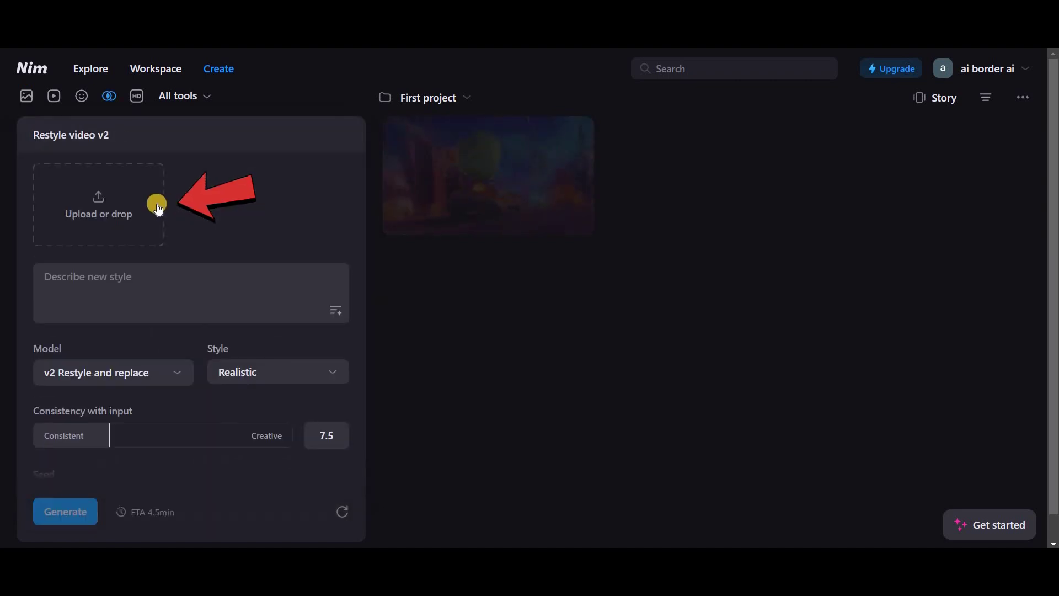
{"action": "scroll", "coordinate": [141, 207], "scroll_direction": "down", "scroll_amount": 3}
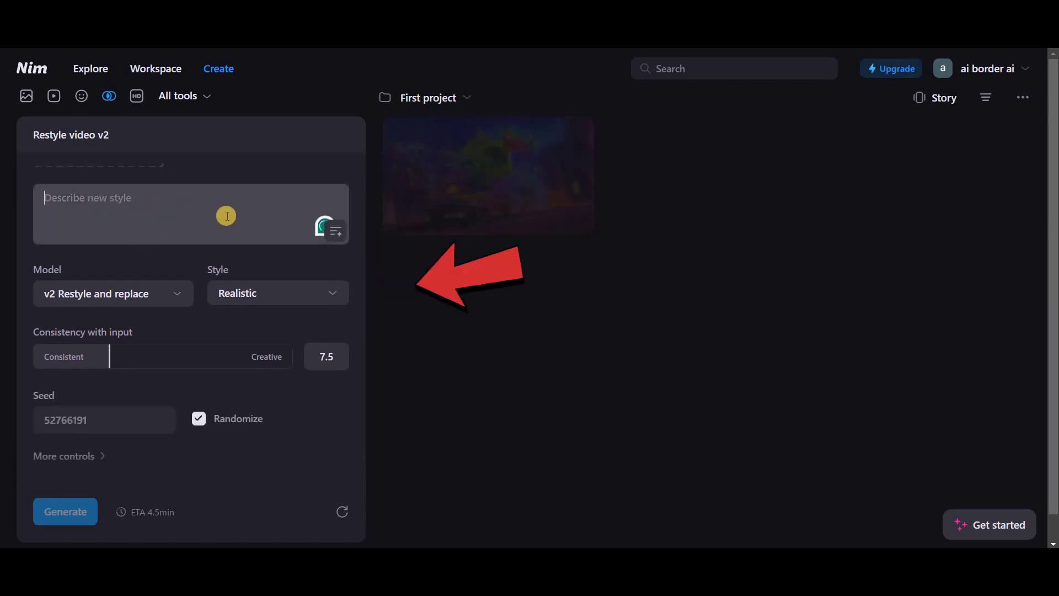
{"action": "left_click", "coordinate": [138, 290]}
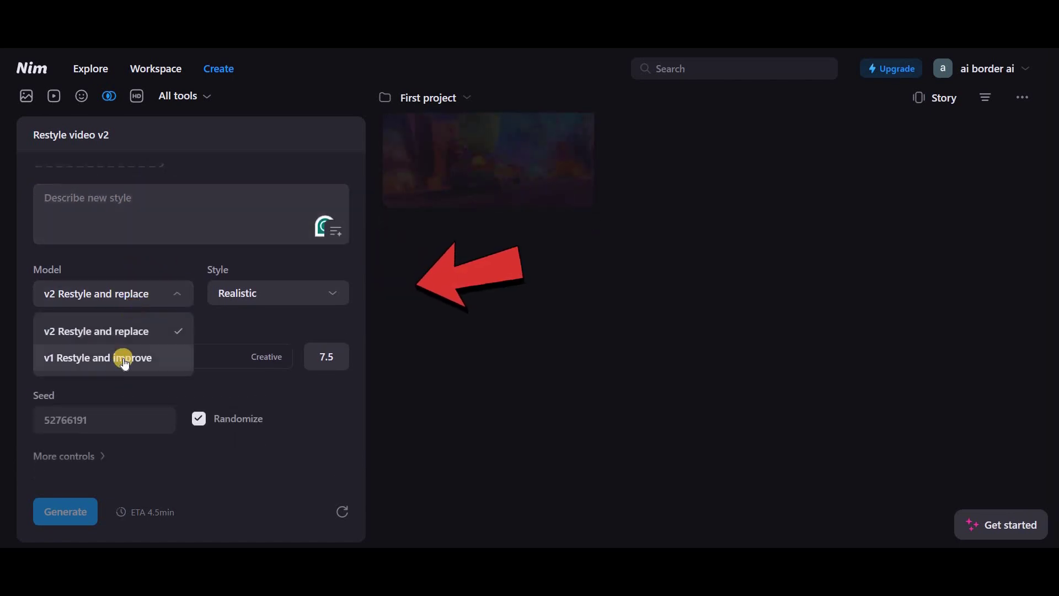
{"action": "left_click", "coordinate": [251, 339]}
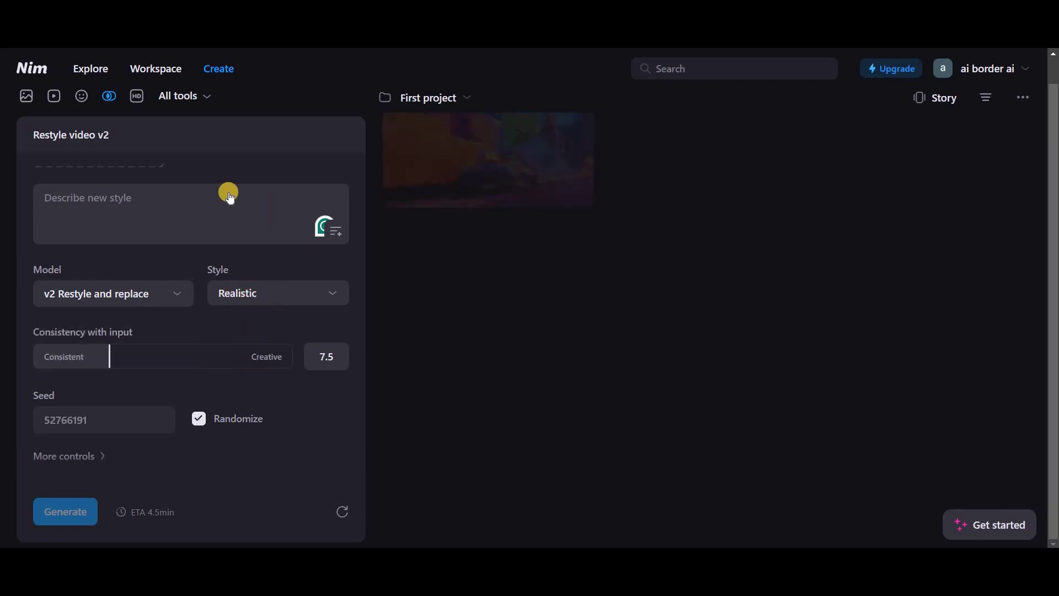
{"action": "left_click", "coordinate": [278, 293]}
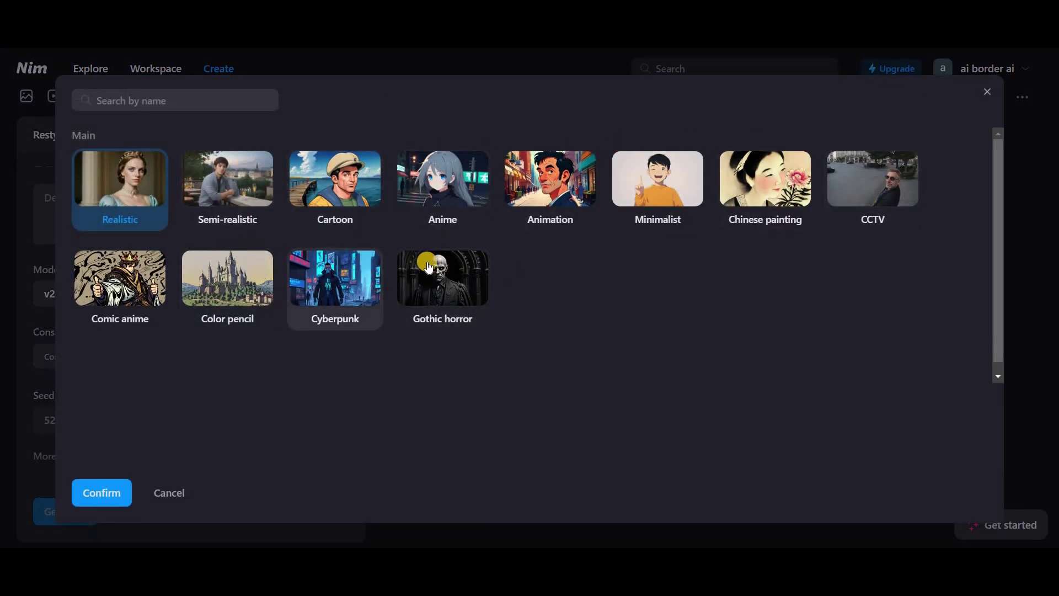
{"action": "double_click", "coordinate": [409, 257]}
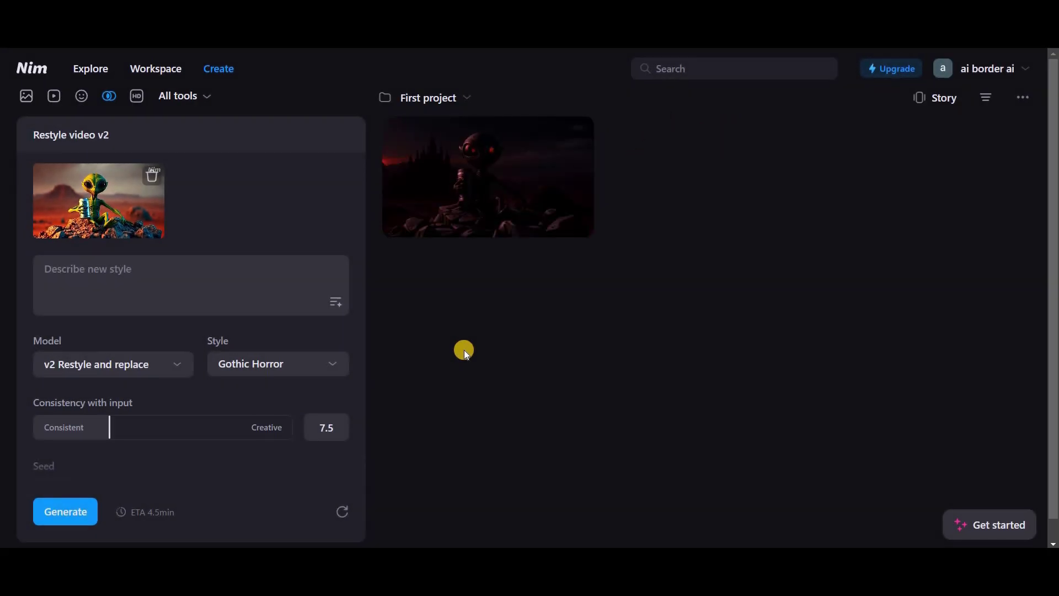
{"action": "left_click", "coordinate": [563, 187]}
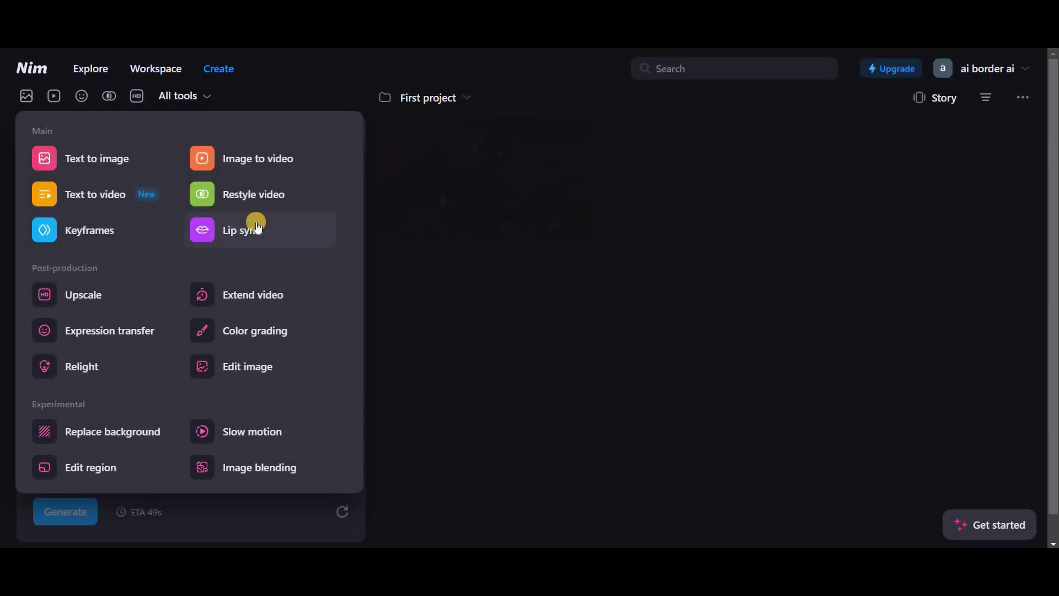
Step: Start a Lip sync job pairing the voice clip with the portrait photo
{"action": "left_click", "coordinate": [253, 227]}
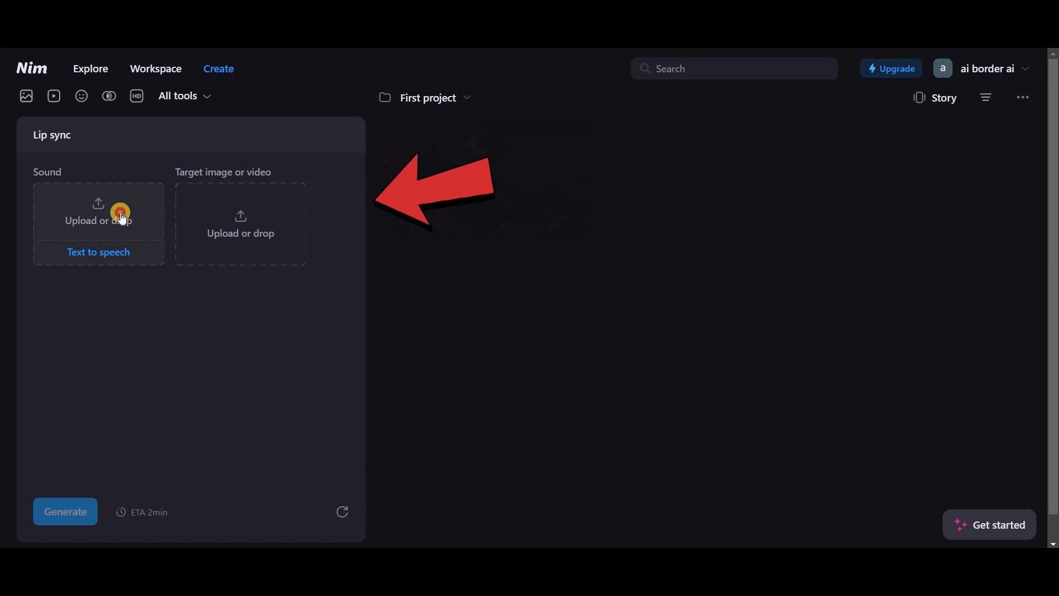
{"action": "left_click", "coordinate": [122, 220]}
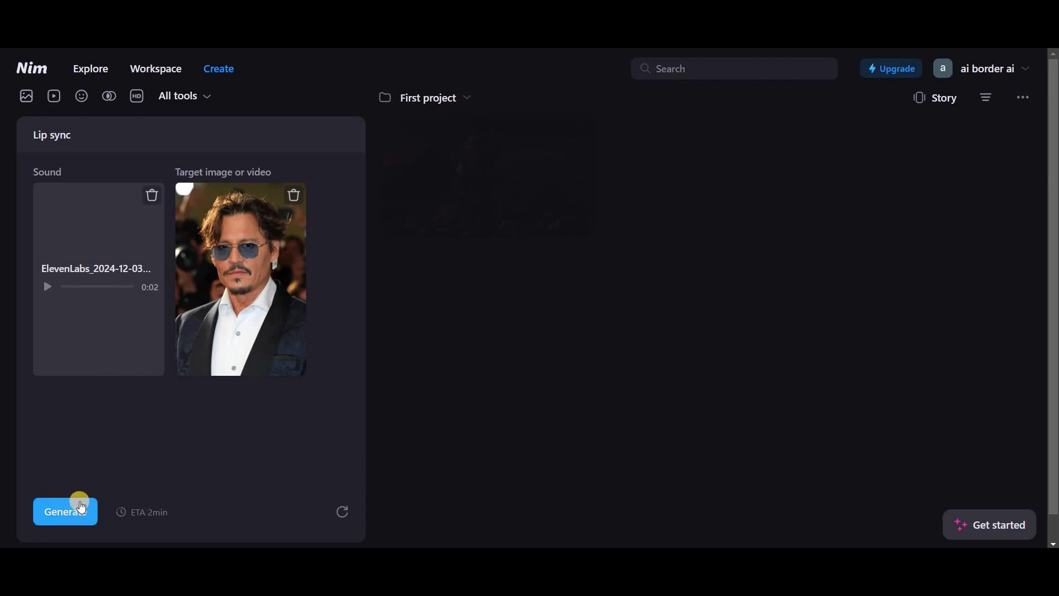
{"action": "left_click", "coordinate": [101, 510]}
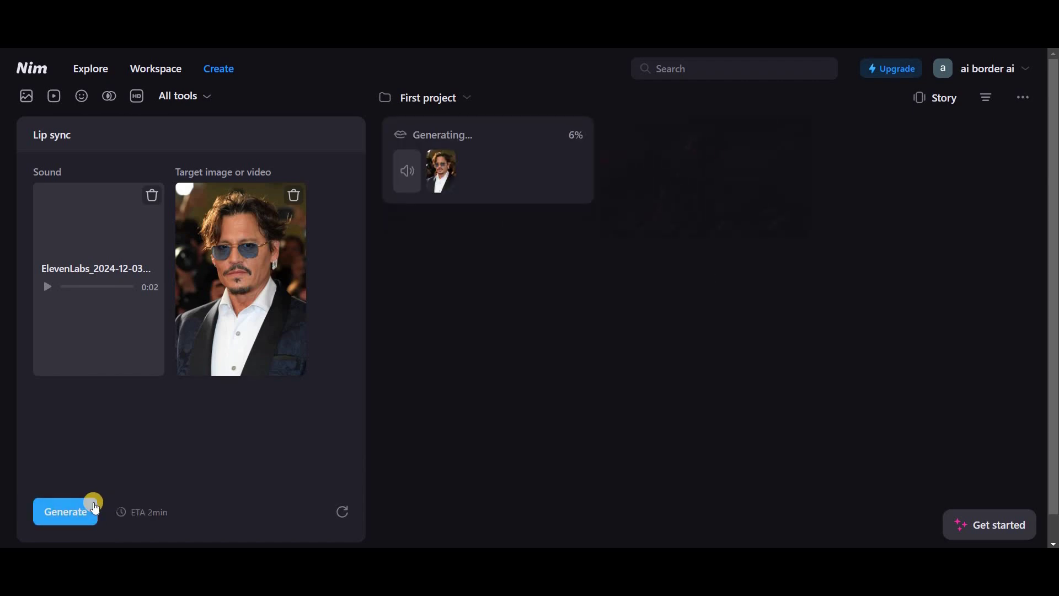